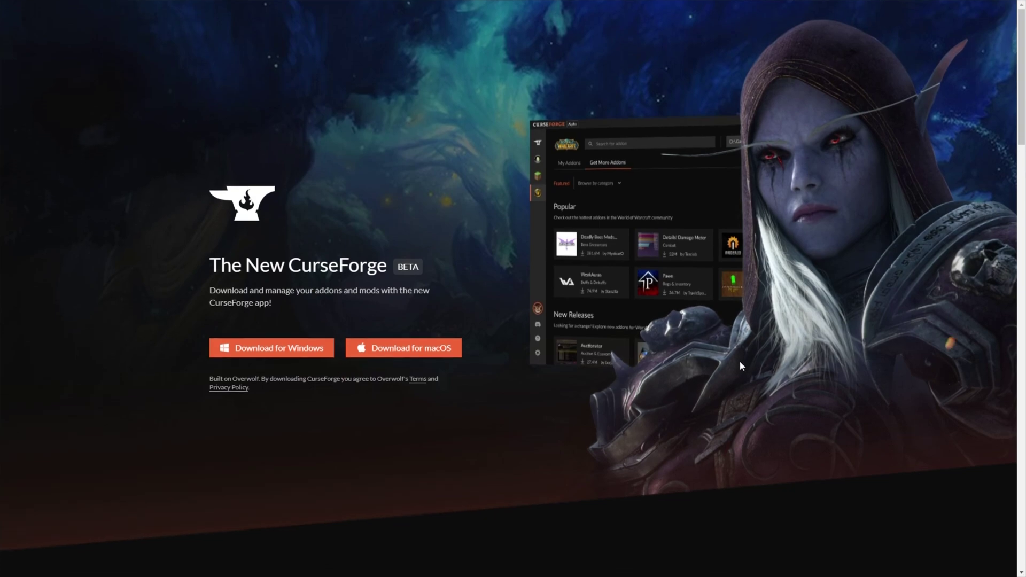
# Download the CurseForge installer for Windows from the website and run it
pyautogui.click(281, 353)
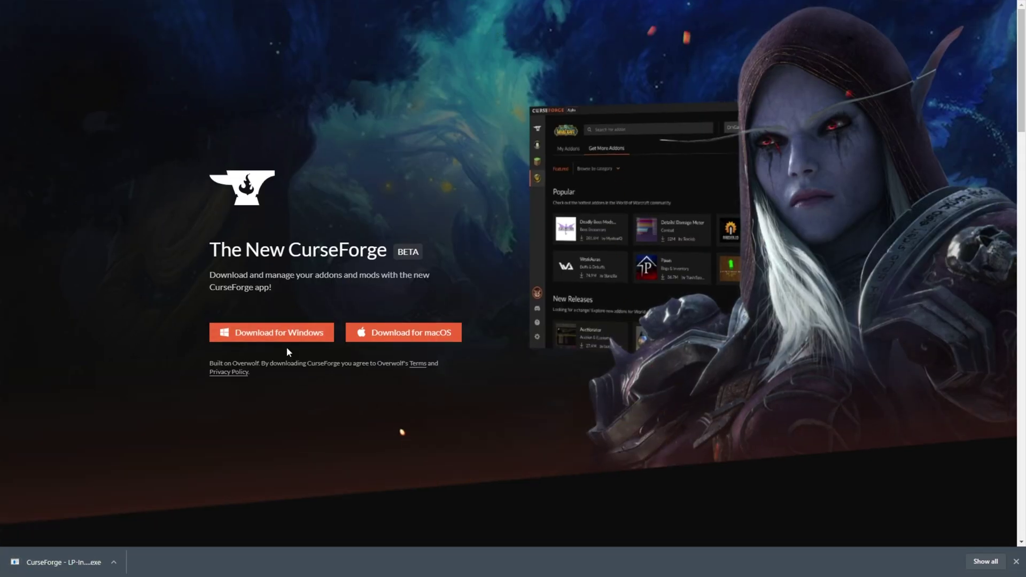
pyautogui.click(82, 562)
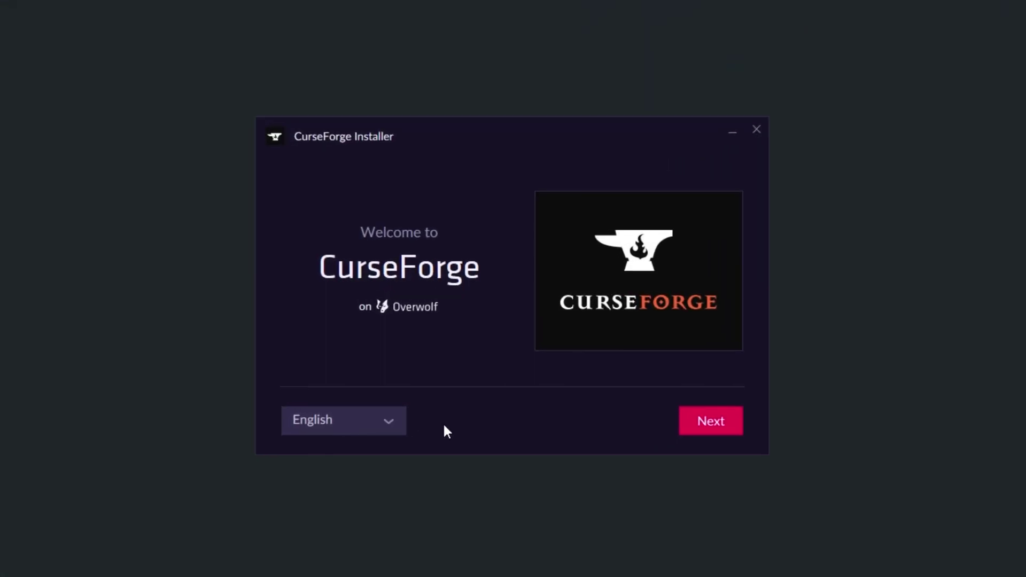
# Accept Overwolf's terms, install CurseForge and launch it
pyautogui.click(708, 421)
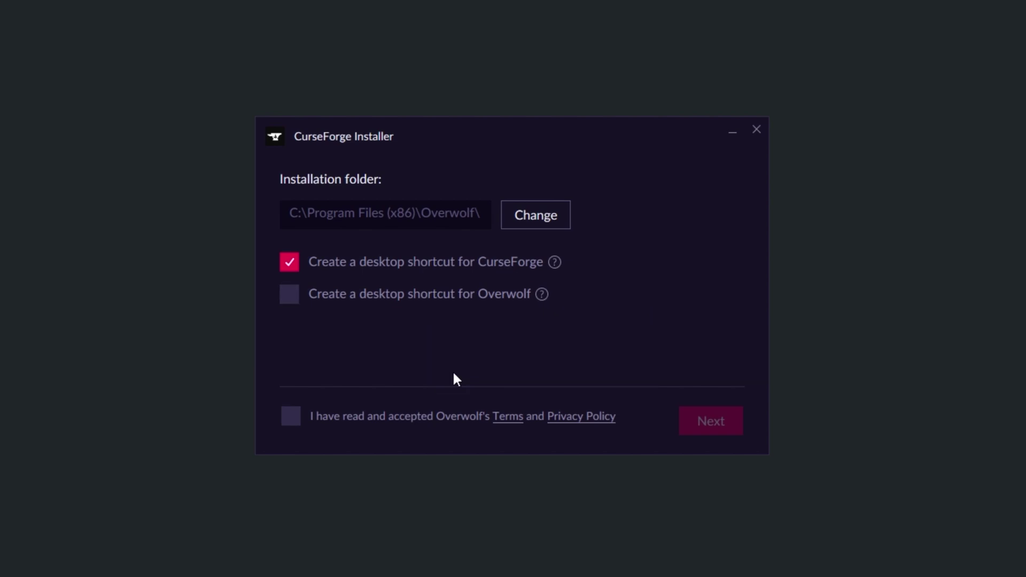
pyautogui.click(290, 418)
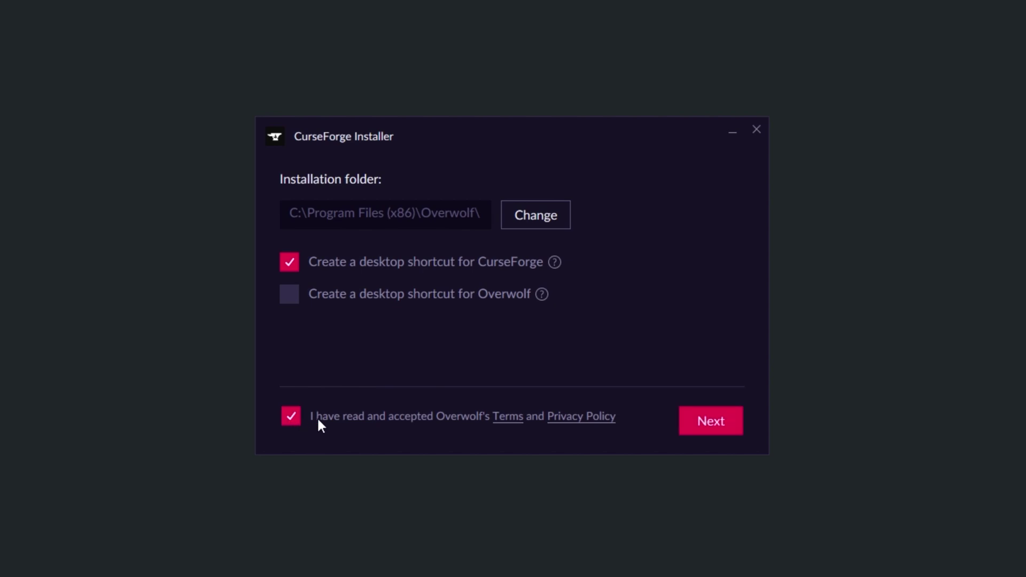
pyautogui.click(698, 426)
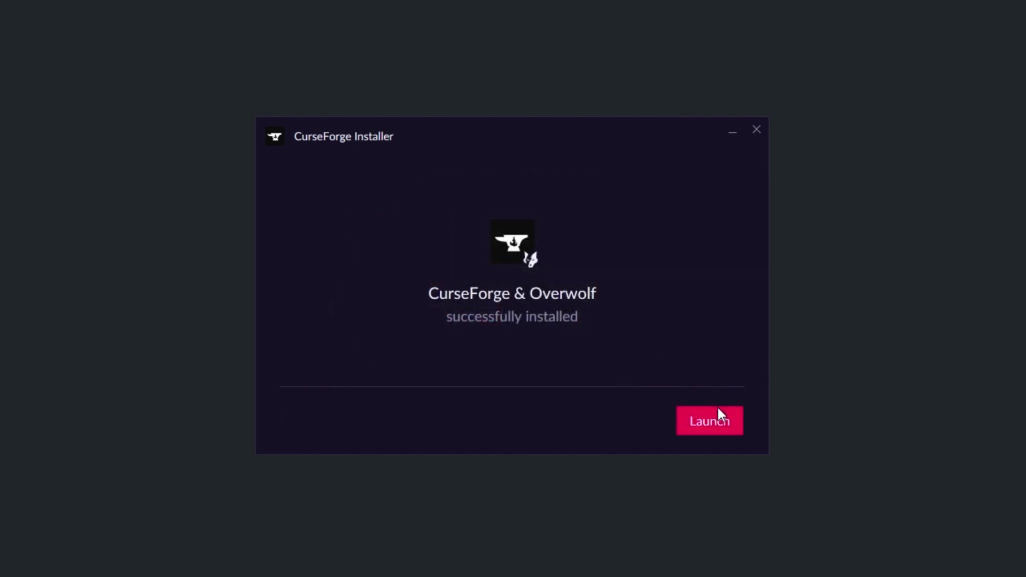
pyautogui.click(717, 418)
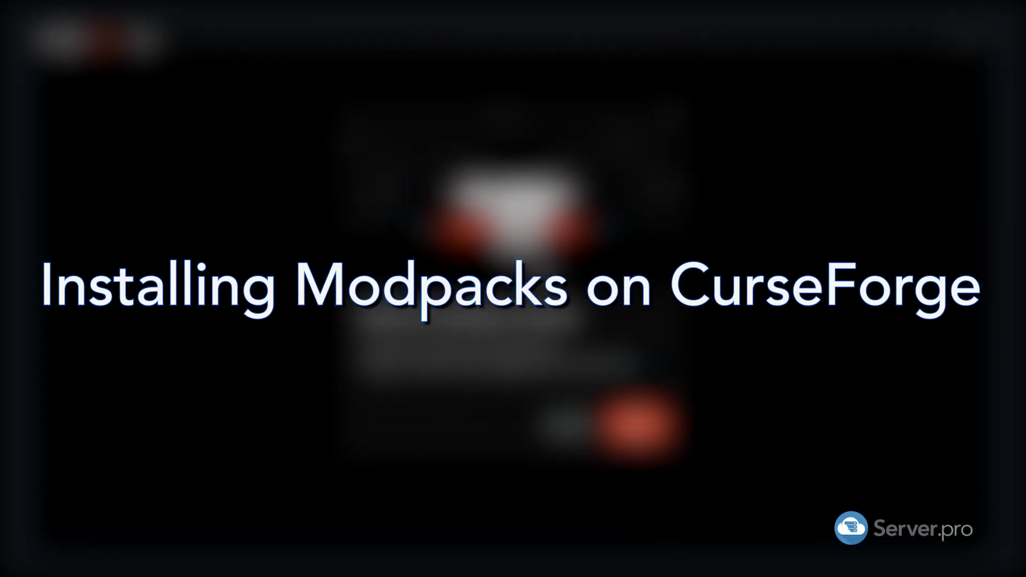
# Finish onboarding, choose Minecraft with its default modding folder, and browse the modpacks
pyautogui.click(635, 425)
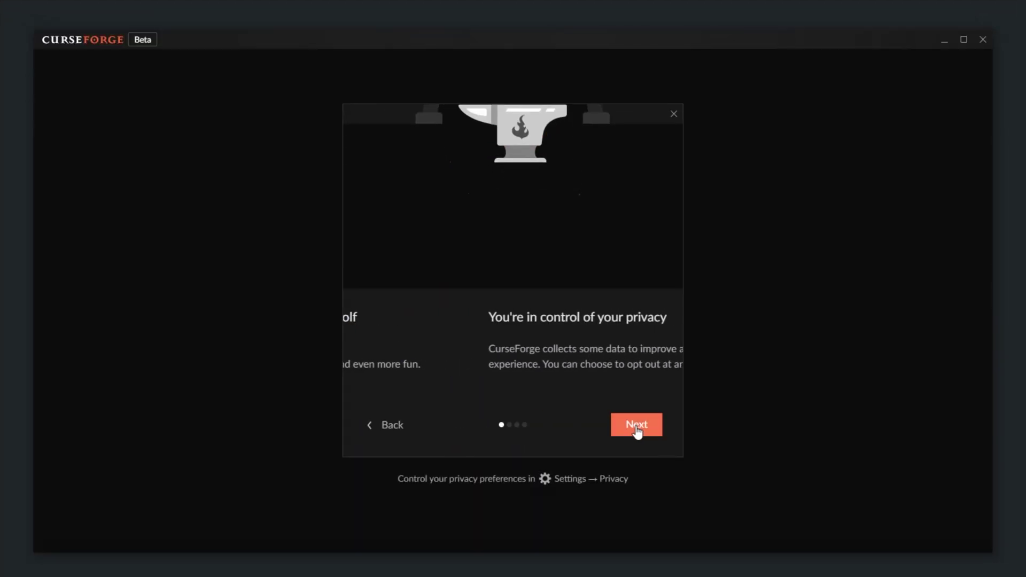
pyautogui.click(637, 426)
pyautogui.click(636, 425)
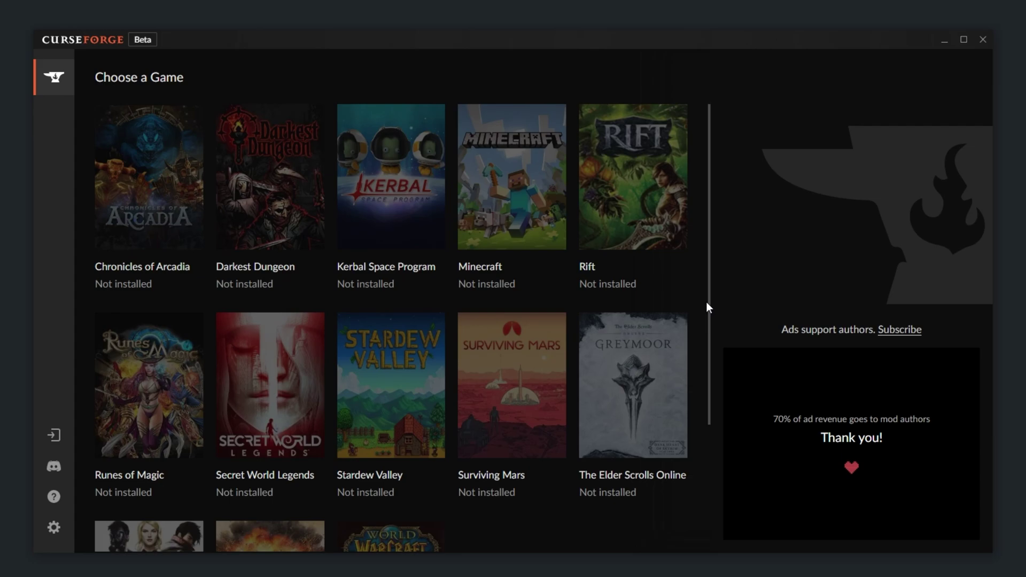
pyautogui.click(514, 225)
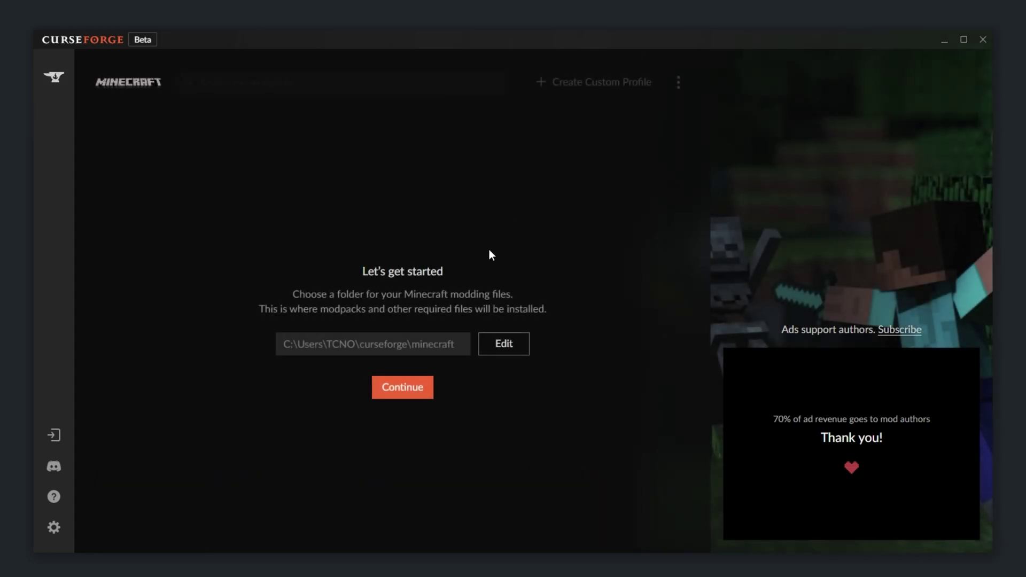
pyautogui.click(419, 388)
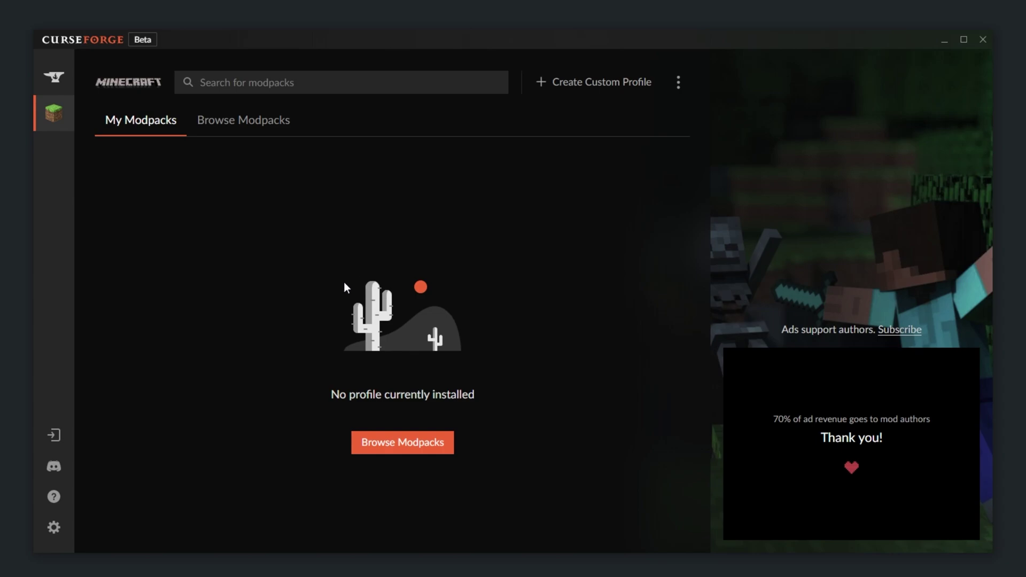
pyautogui.click(250, 126)
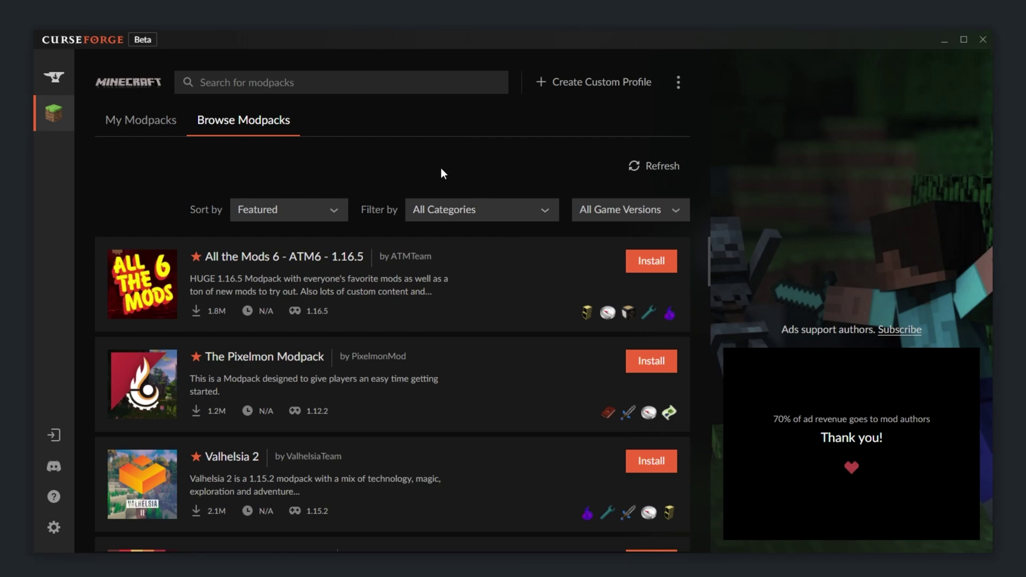
pyautogui.click(372, 87)
# Search 'skyfactory', install SkyFactory 4, and launch it from My Modpacks
pyautogui.write('skyfac')
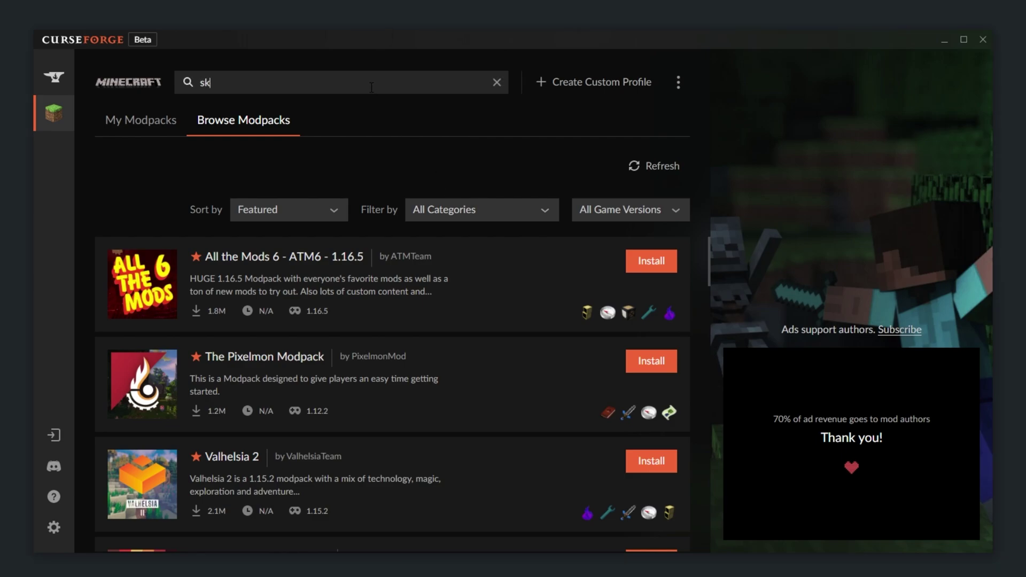
pyautogui.write('tory')
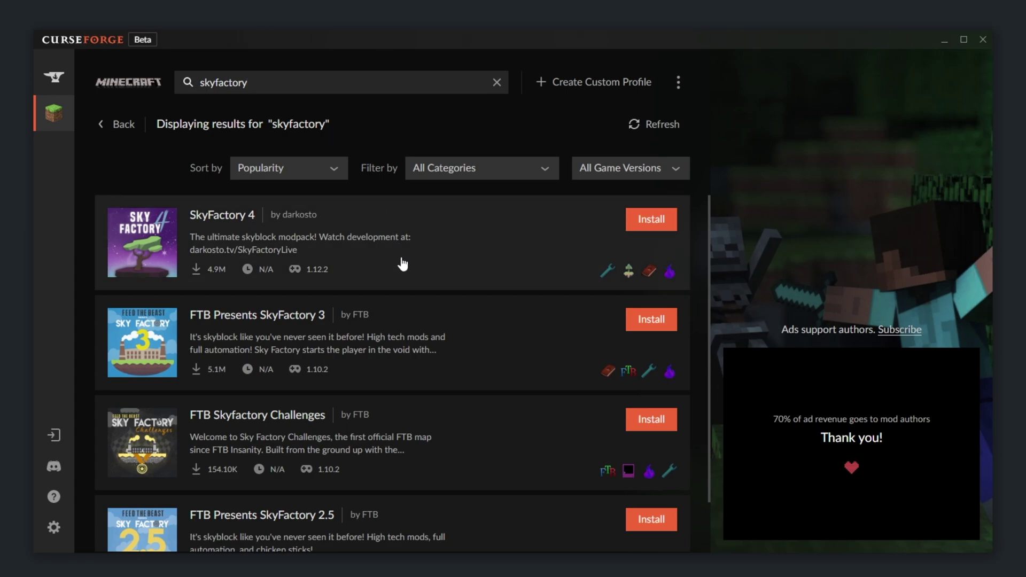
pyautogui.click(653, 227)
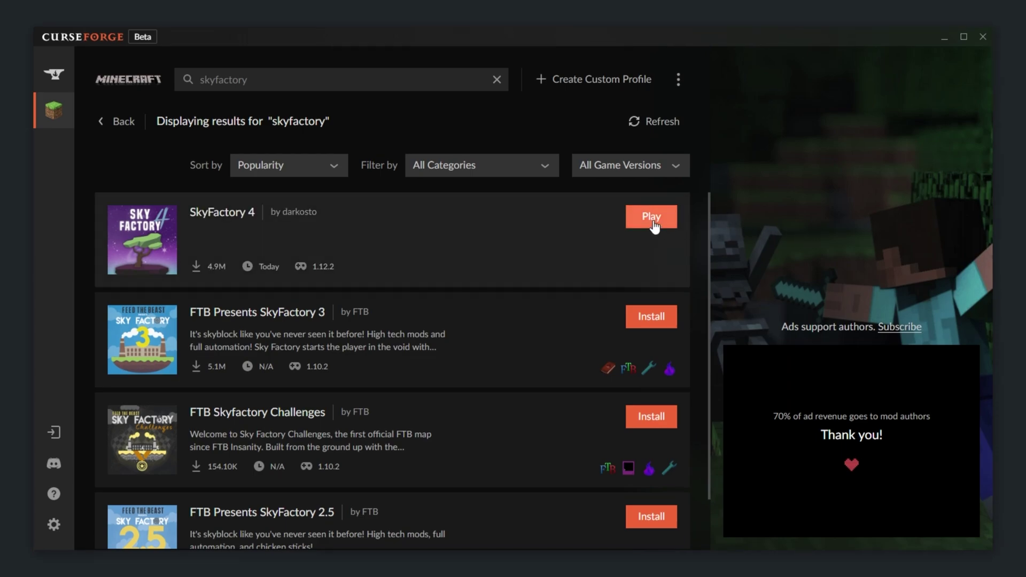
pyautogui.click(44, 117)
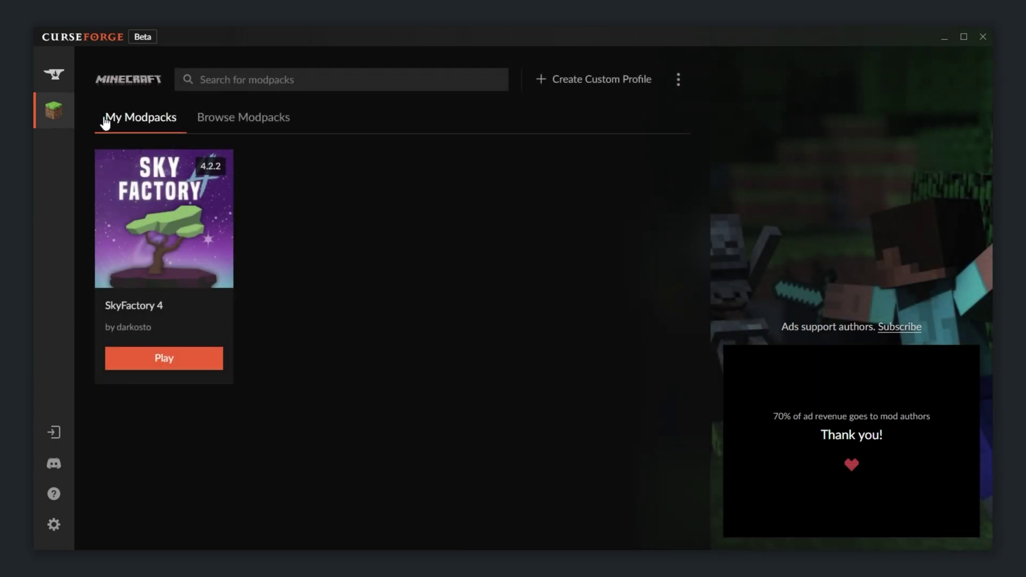
pyautogui.click(169, 358)
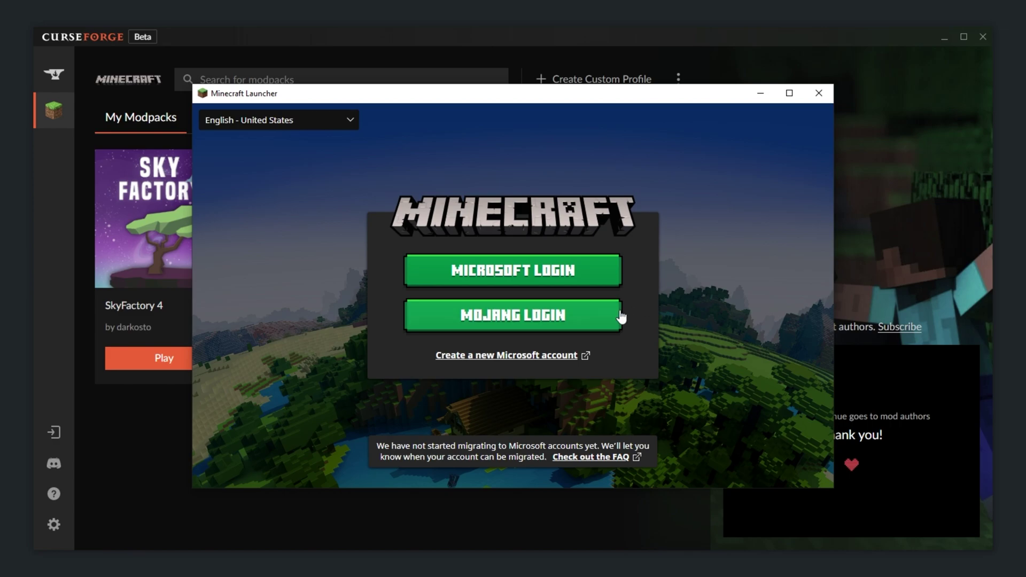
# Log in with the Mojang account and play SkyFactory 4, accepting the modified-installation risks
pyautogui.click(513, 315)
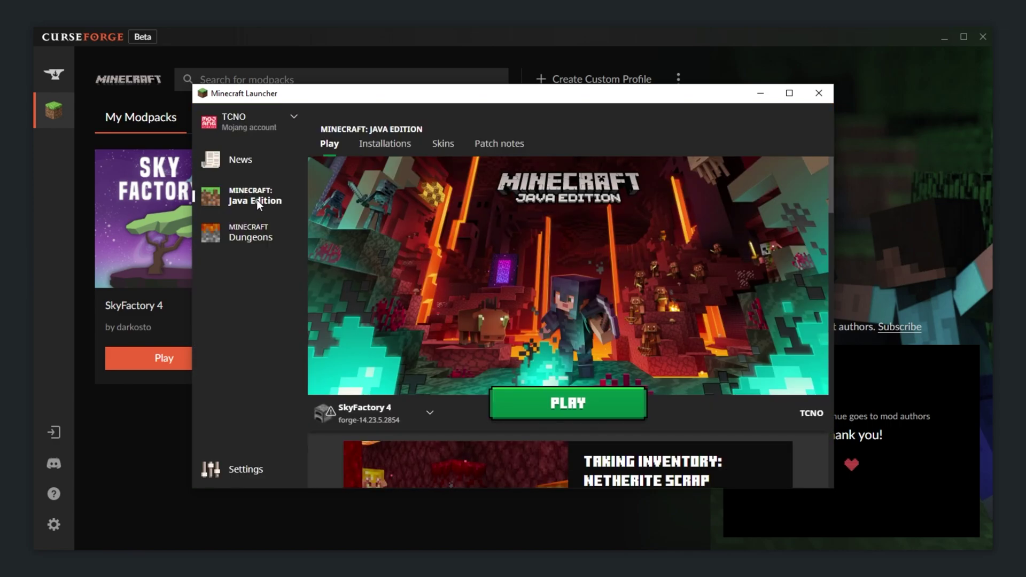
pyautogui.moveTo(380, 407)
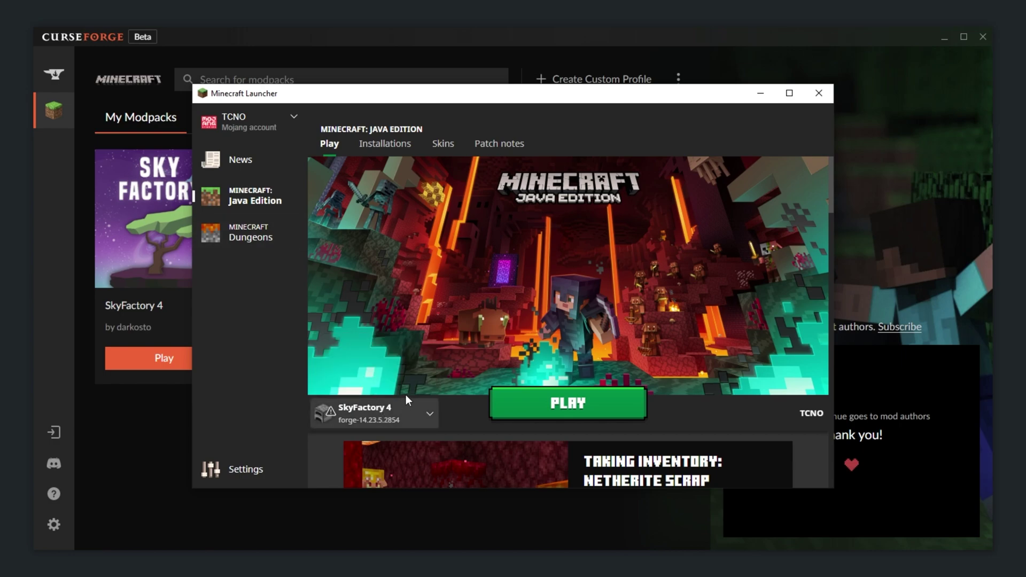
pyautogui.click(567, 409)
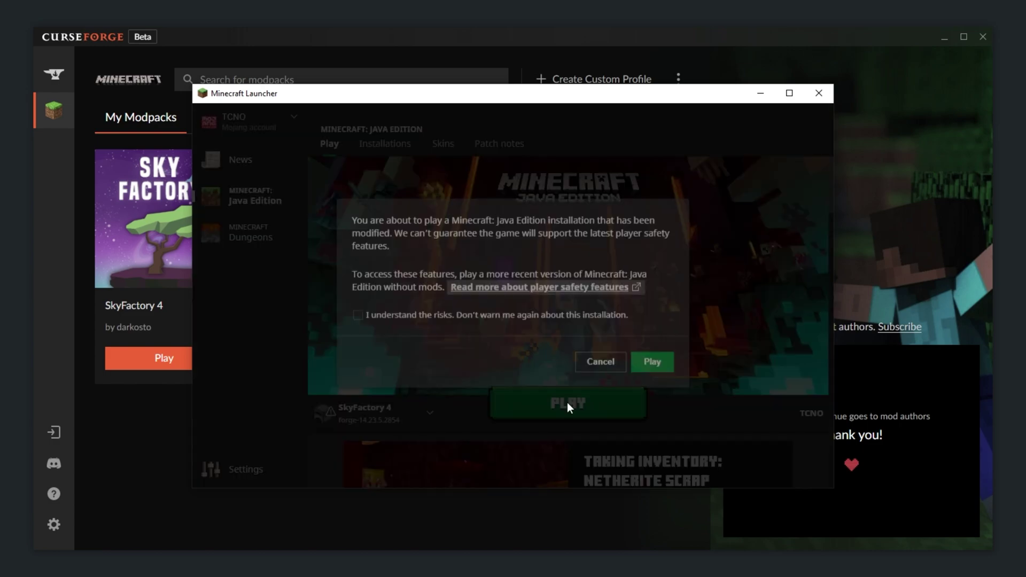
pyautogui.click(498, 318)
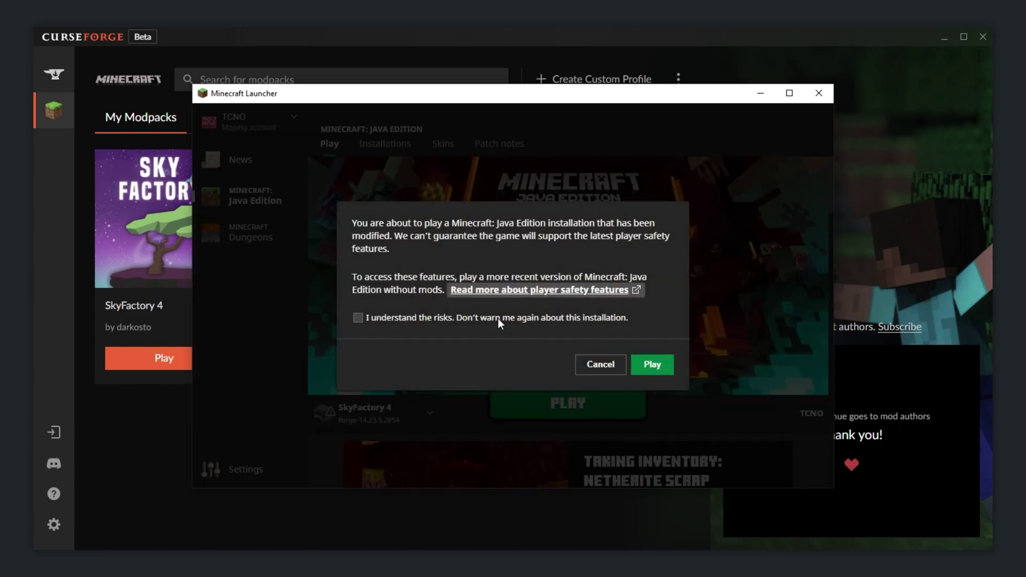
pyautogui.click(650, 369)
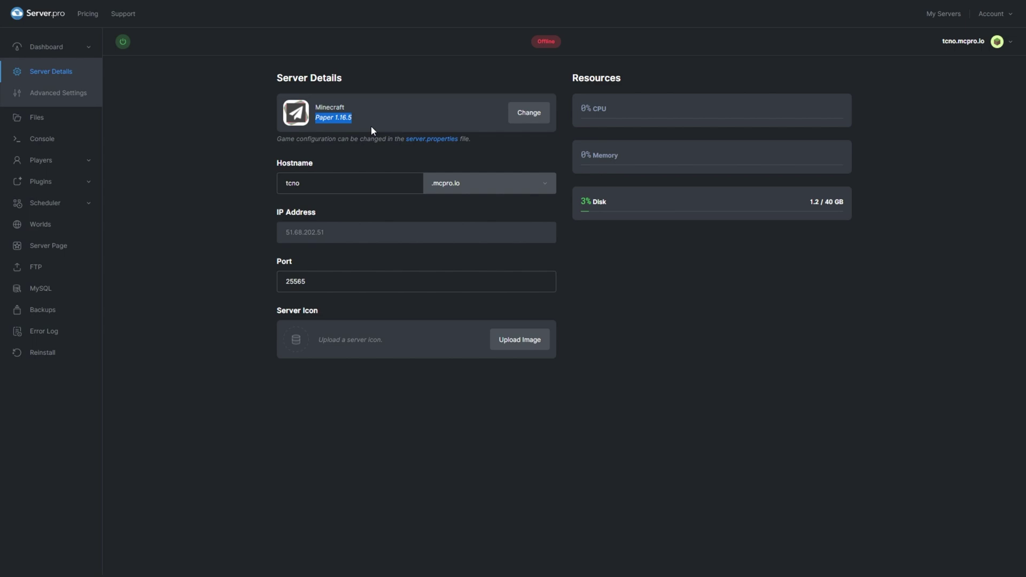
# Download the plugins, world, world_nether and world_the_end folders, then open the reinstall options
pyautogui.click(50, 124)
pyautogui.click(129, 262)
pyautogui.click(128, 323)
pyautogui.click(128, 353)
pyautogui.click(128, 384)
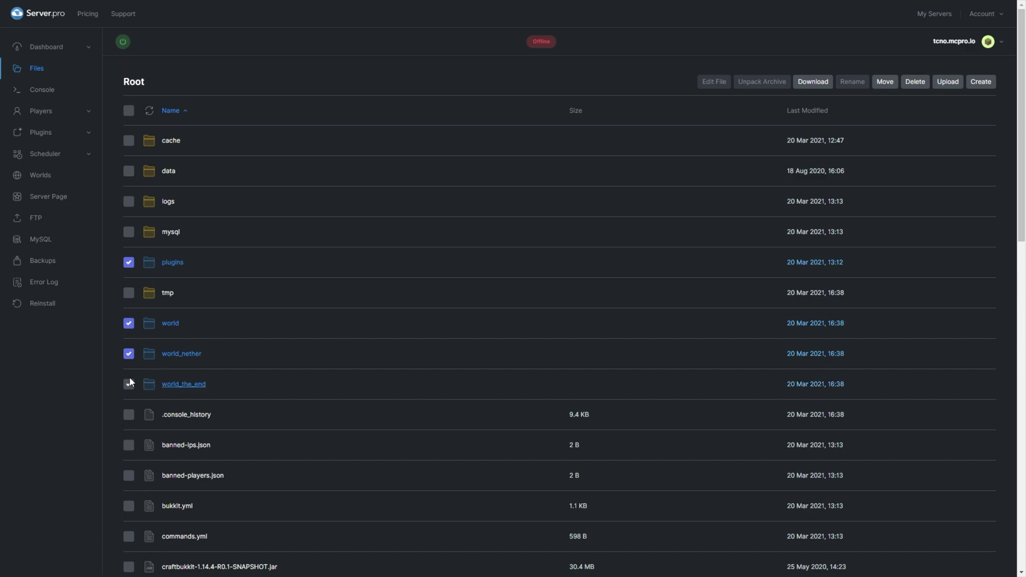
pyautogui.click(812, 81)
pyautogui.click(71, 49)
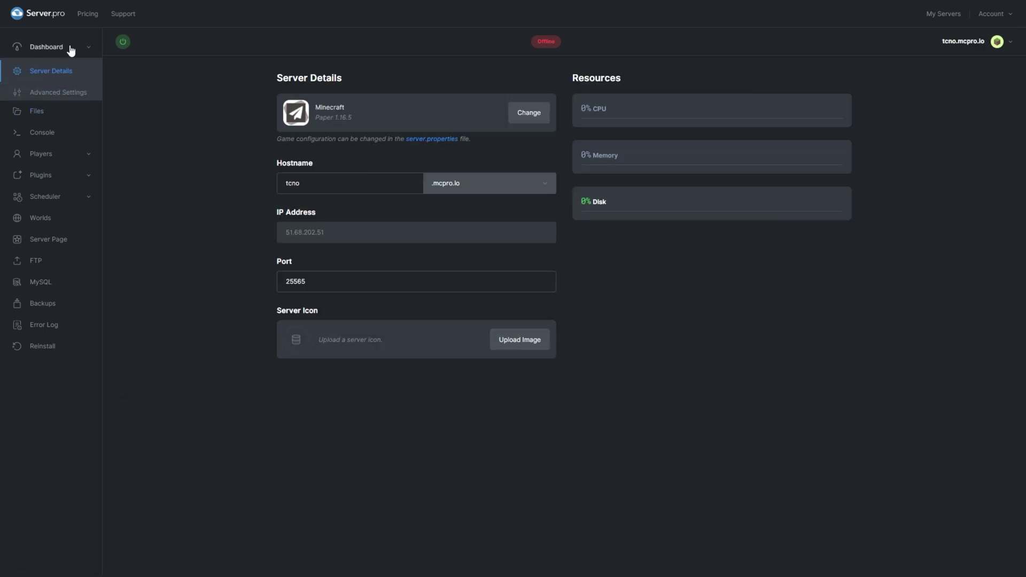
pyautogui.click(522, 122)
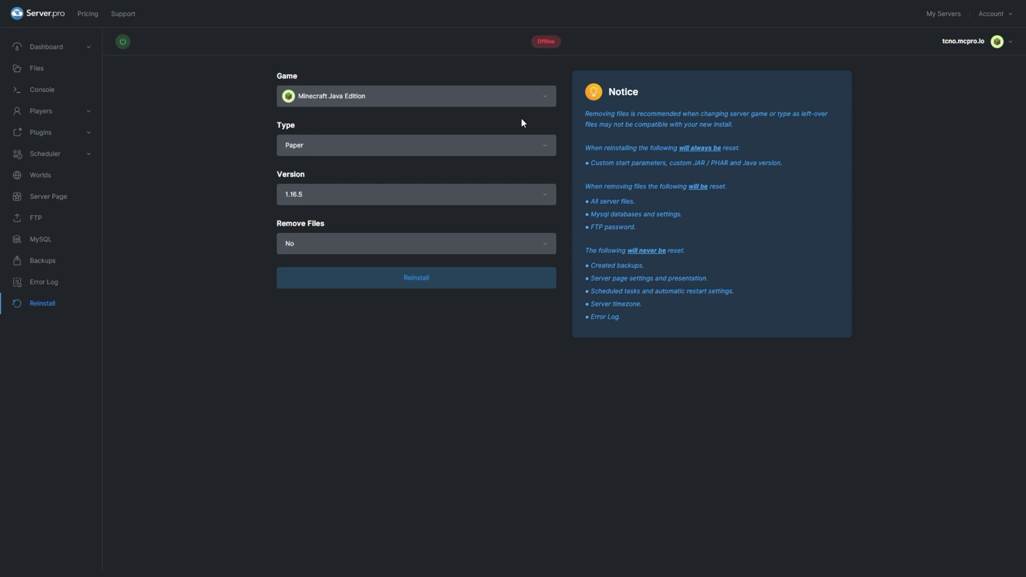
# Pick SkyFactory 4 as the server type with version 4.1.0 (MC 1.12.2)
pyautogui.click(495, 152)
pyautogui.scroll(-3, 475, 181)
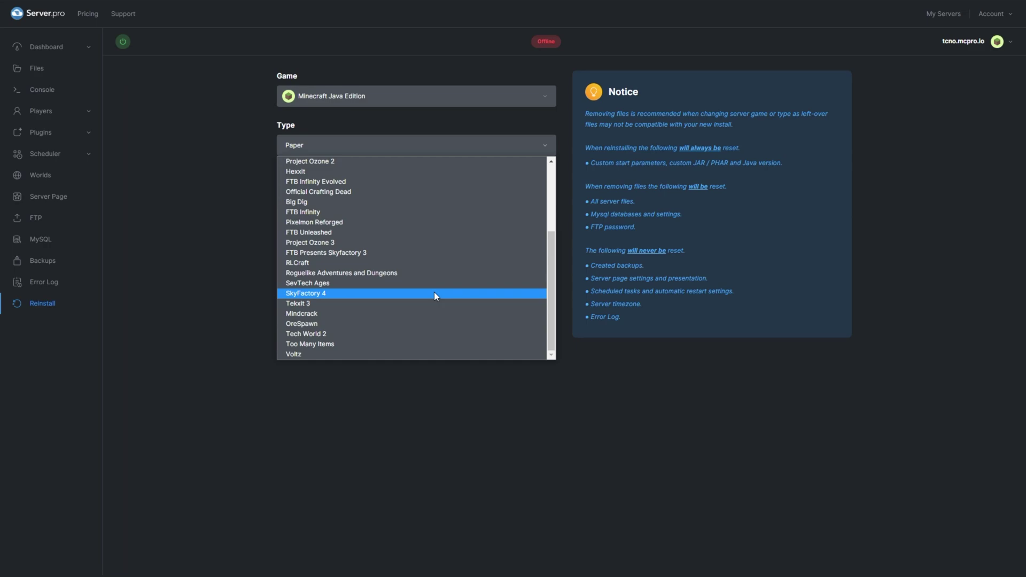
pyautogui.click(434, 293)
pyautogui.click(419, 194)
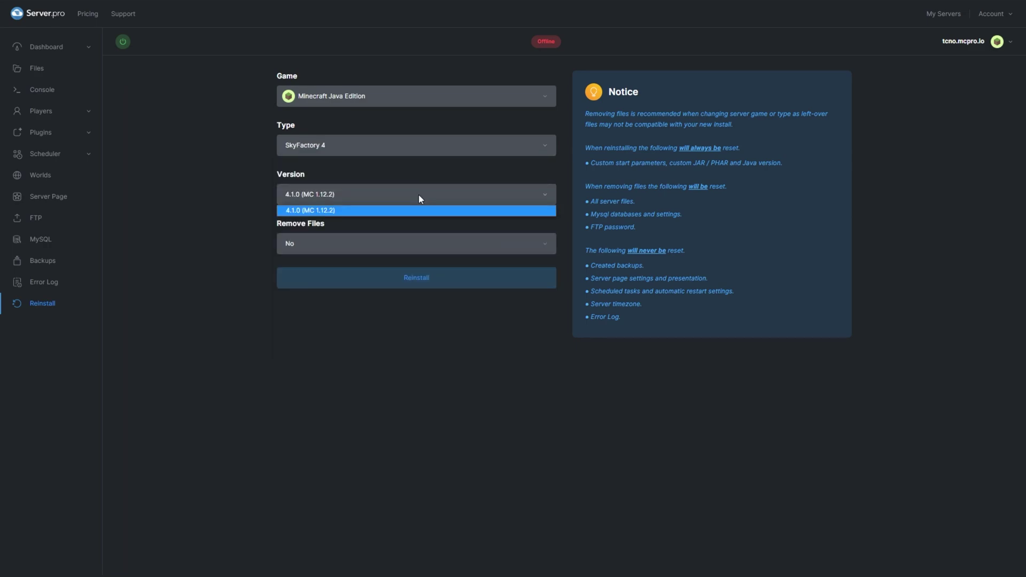
pyautogui.click(418, 194)
# Set Remove Files to Yes and confirm the server reinstall
pyautogui.click(408, 249)
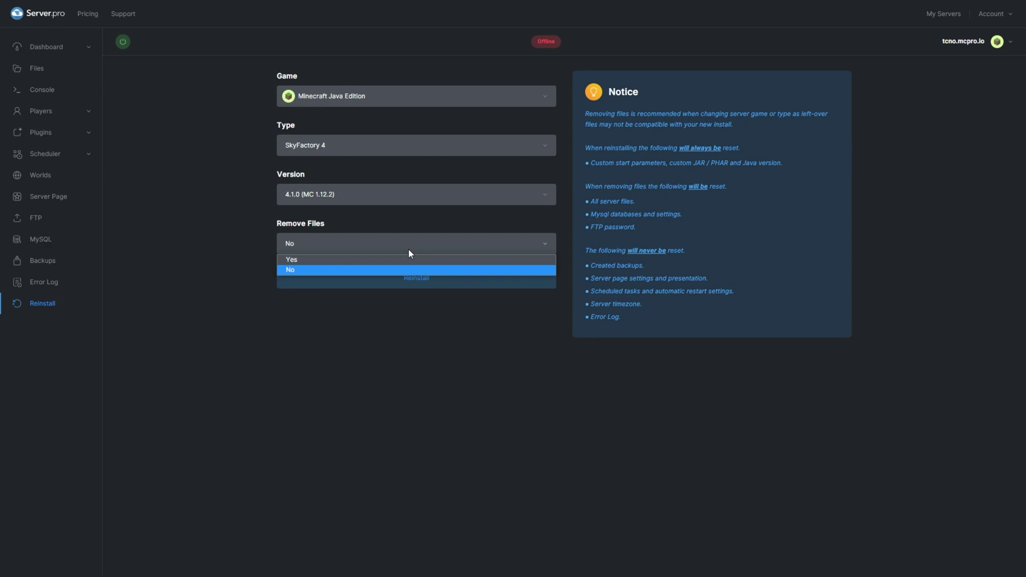
pyautogui.click(409, 249)
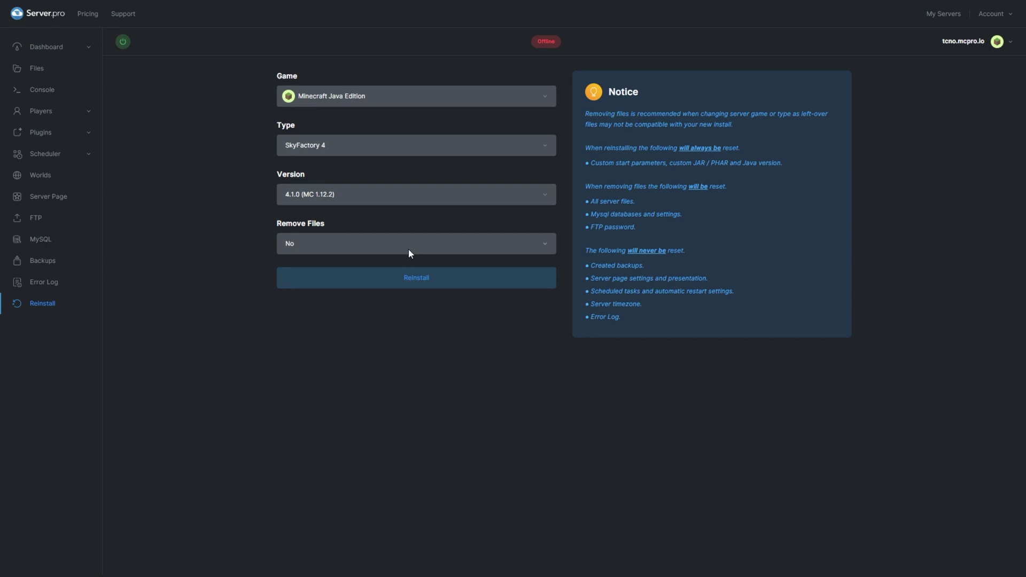
pyautogui.click(408, 248)
pyautogui.click(389, 262)
pyautogui.click(403, 288)
pyautogui.click(589, 322)
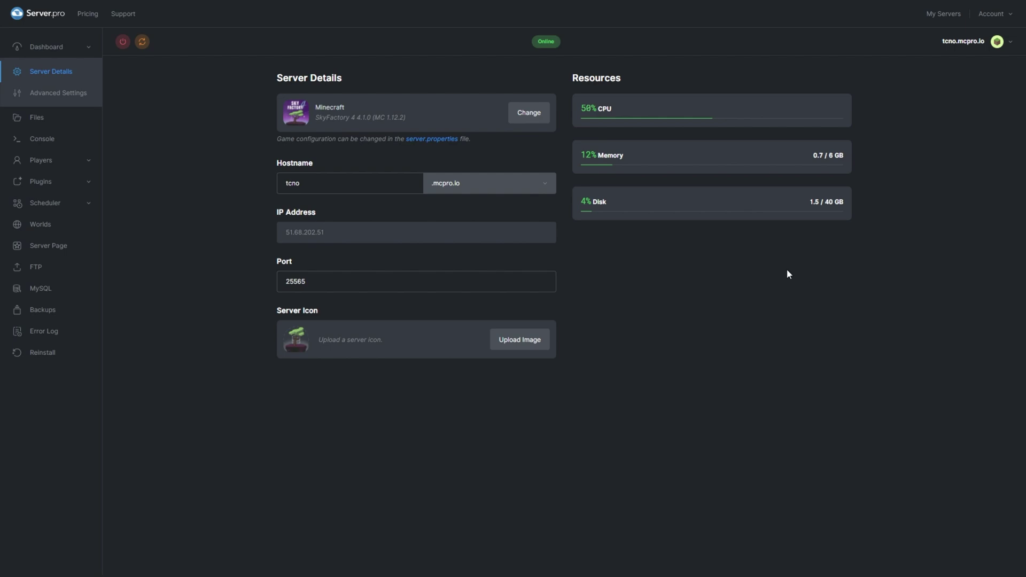
# Check the console, then copy the server's IP address and note port 25565
pyautogui.click(45, 140)
pyautogui.doubleClick(280, 166)
pyautogui.click(290, 216)
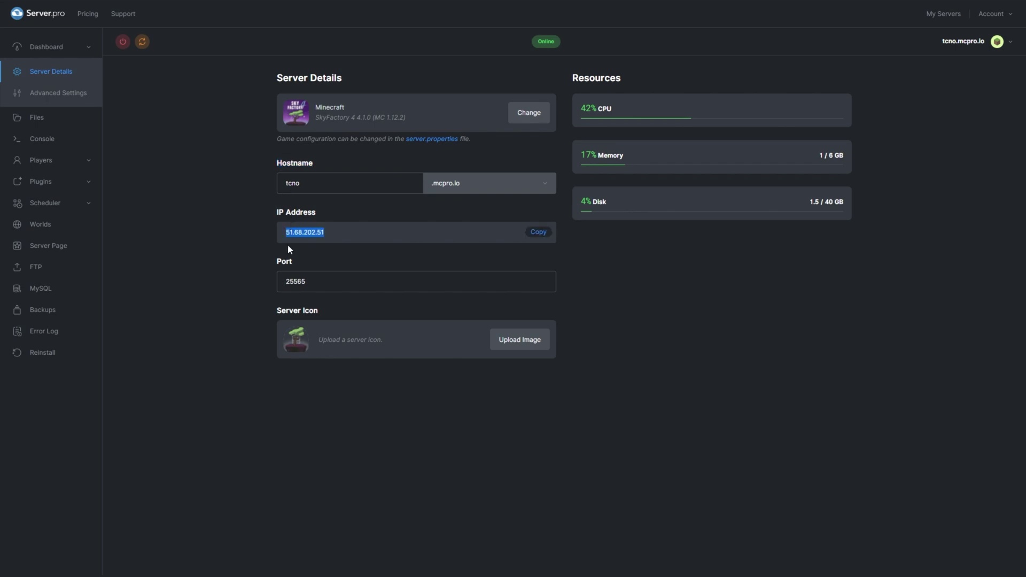
pyautogui.click(287, 268)
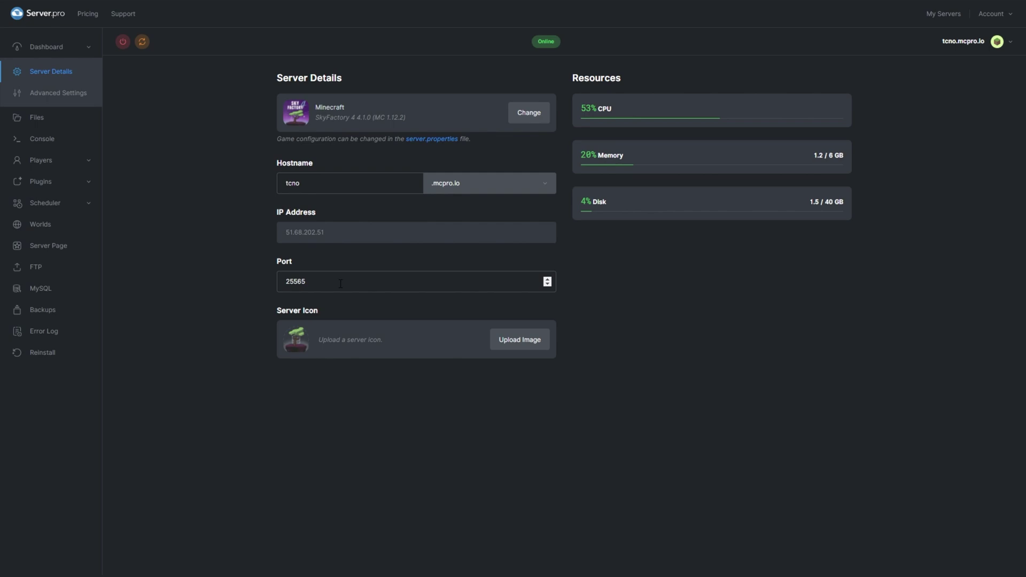
pyautogui.moveTo(316, 184)
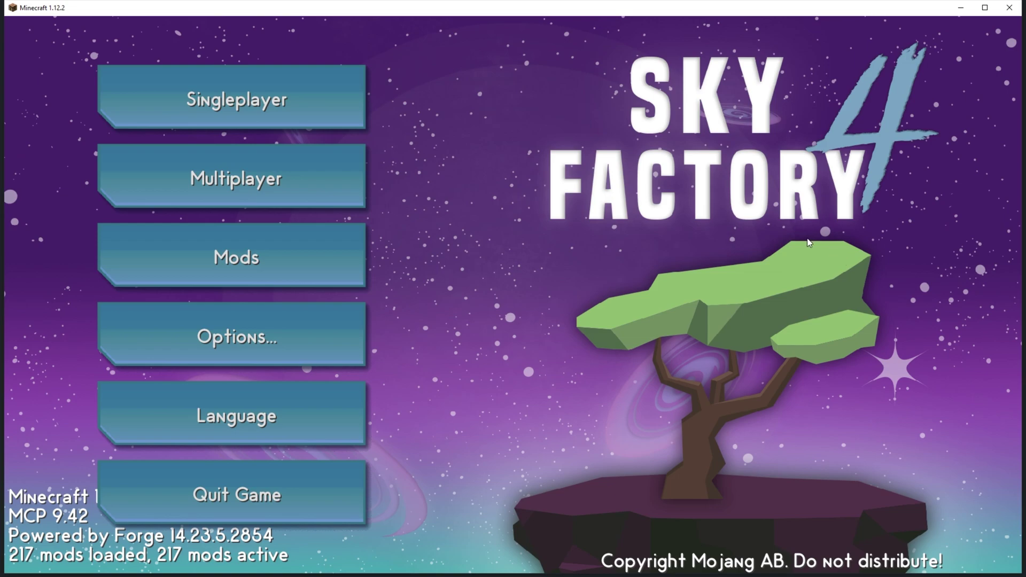
# Add a multiplayer entry with a pasted name and the server's mcpro.io address, then select it
pyautogui.click(325, 169)
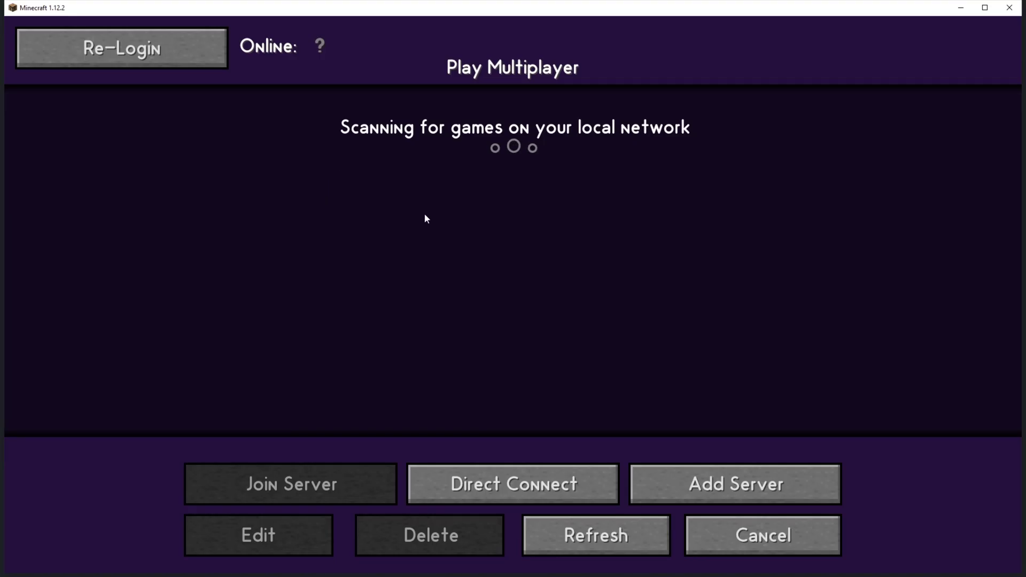
pyautogui.click(732, 487)
pyautogui.hotkey('ctrl', 'a')
pyautogui.hotkey('ctrl', 'v')
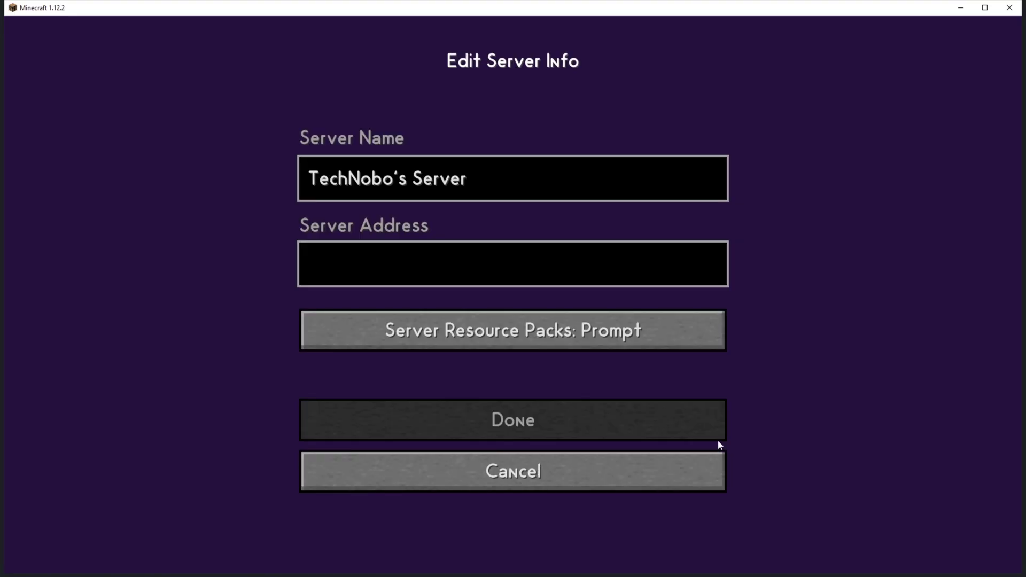
pyautogui.press('Tab')
pyautogui.write('tcno')
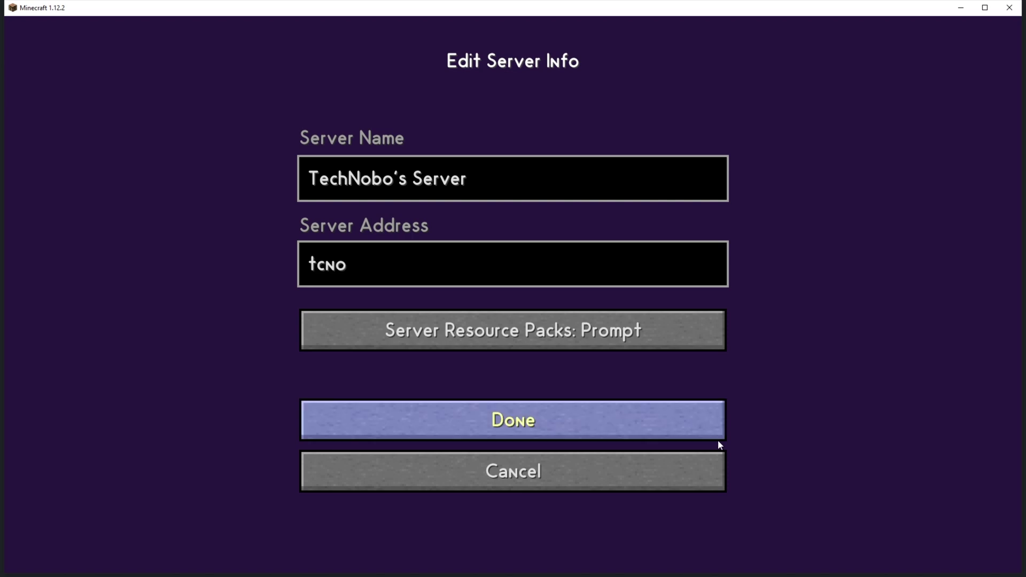
pyautogui.write('.mcpro.io')
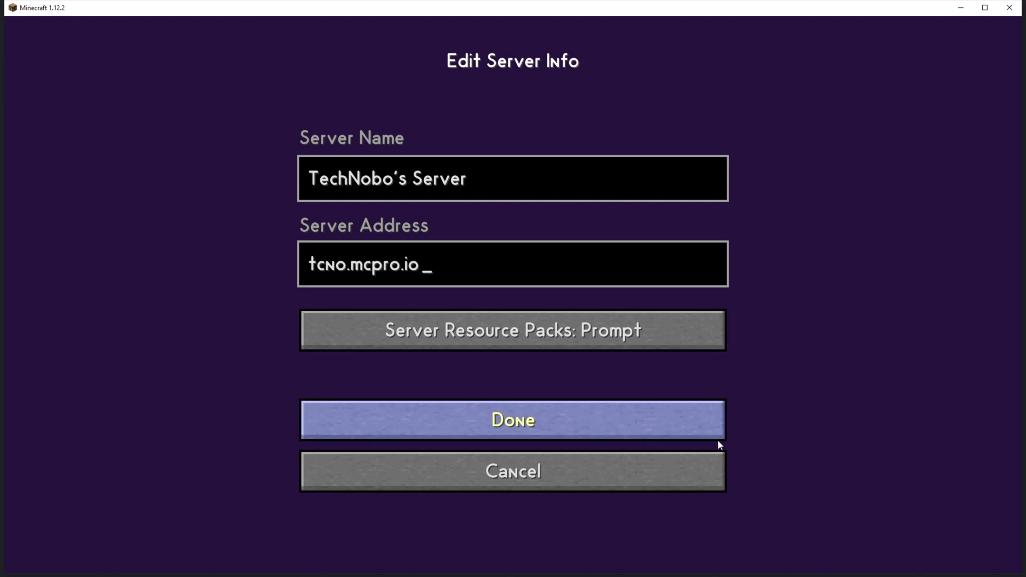
pyautogui.click(717, 439)
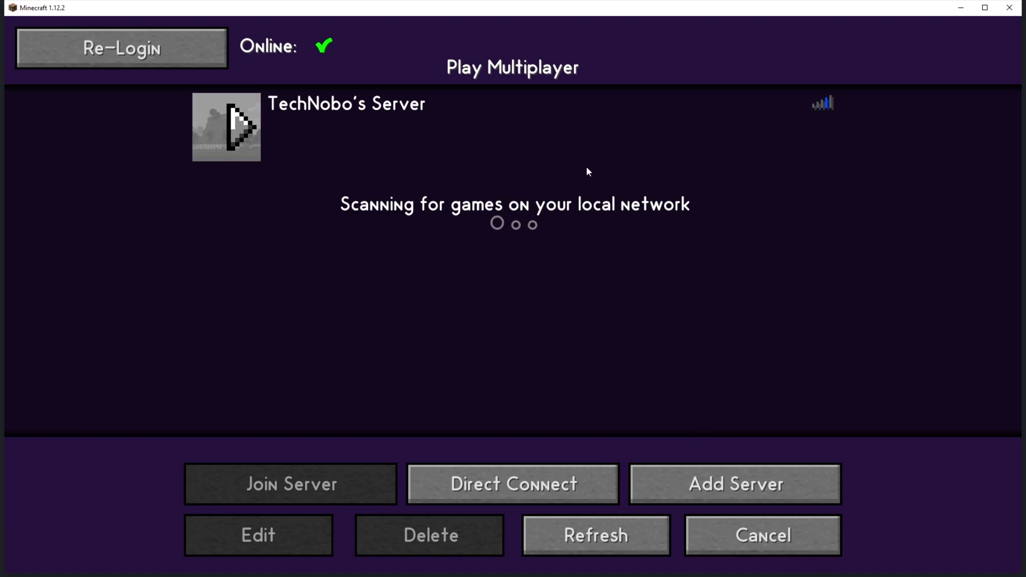
pyautogui.click(510, 130)
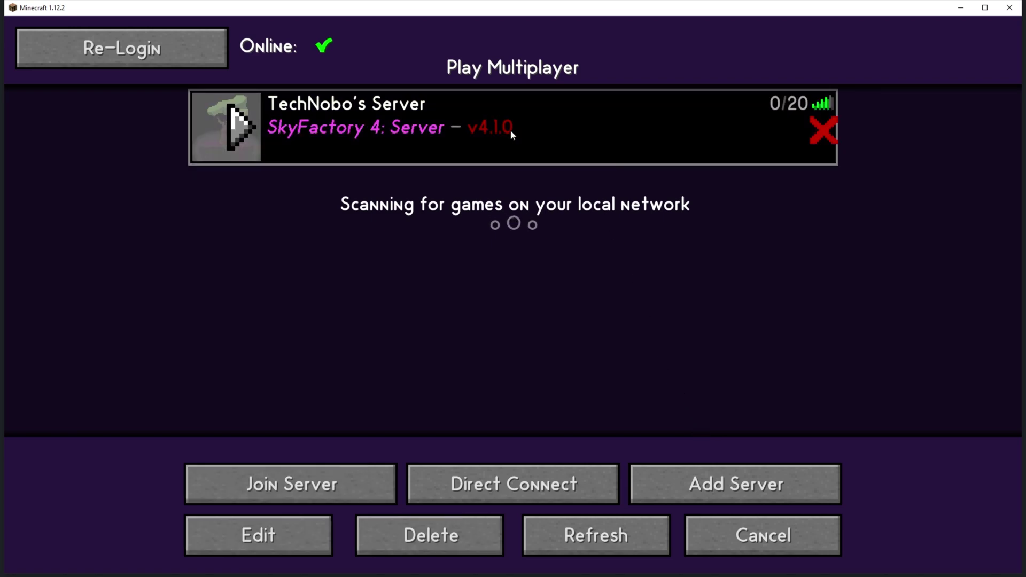
# Join the SkyFactory 4 server, mine the tree log, and check the inventory
pyautogui.click(302, 500)
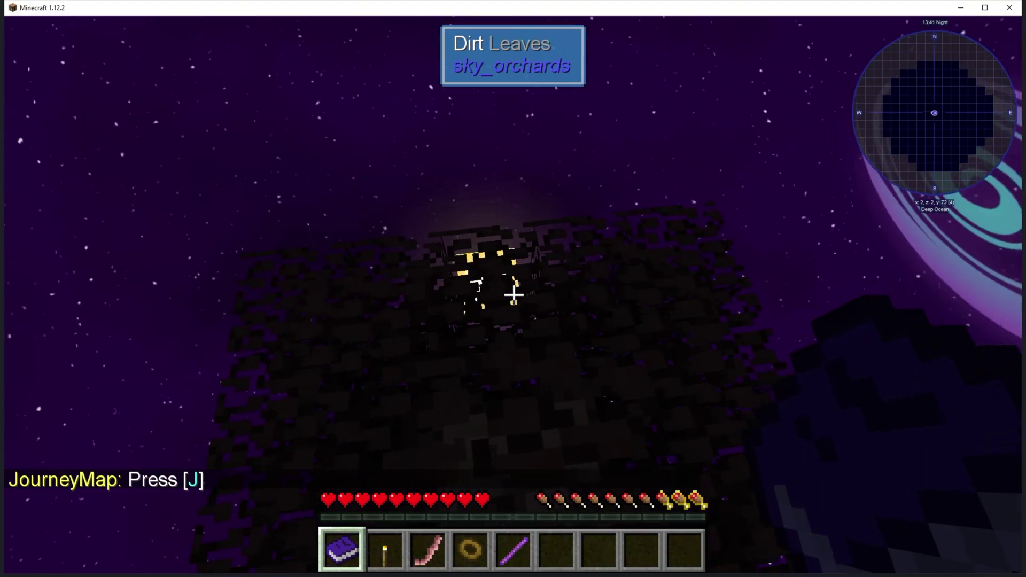
pyautogui.scroll(-5, 513, 289)
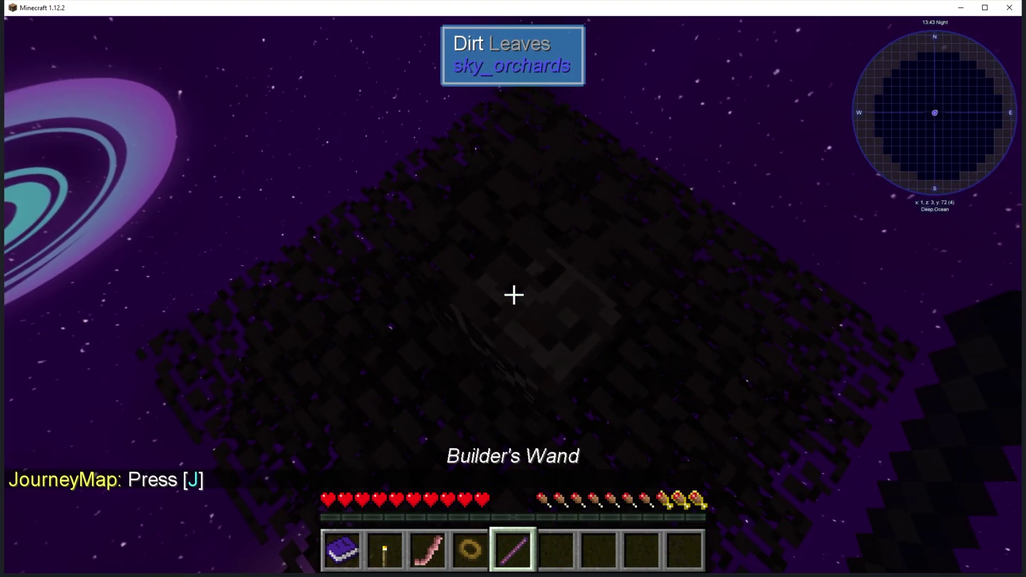
pyautogui.moveTo(512, 295); pyautogui.dragTo(513, 295)
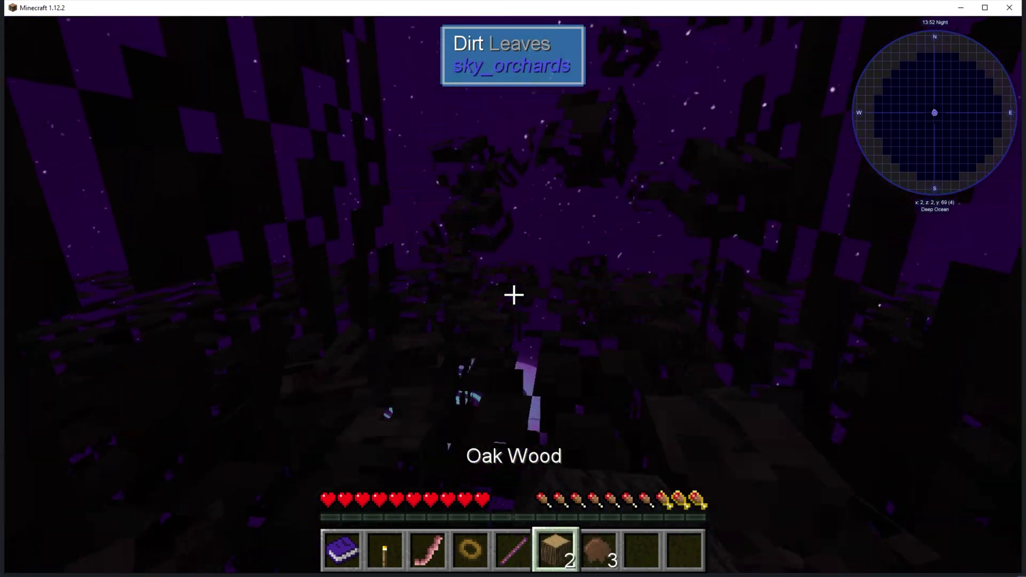
pyautogui.press('e')
pyautogui.scroll(-20, 894, 174)
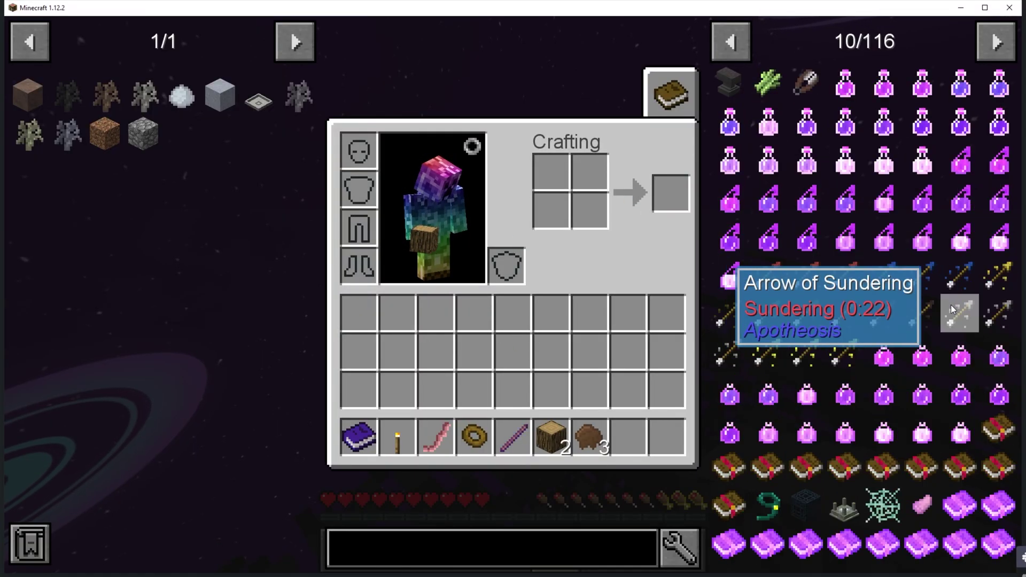
pyautogui.scroll(-16, 788, 362)
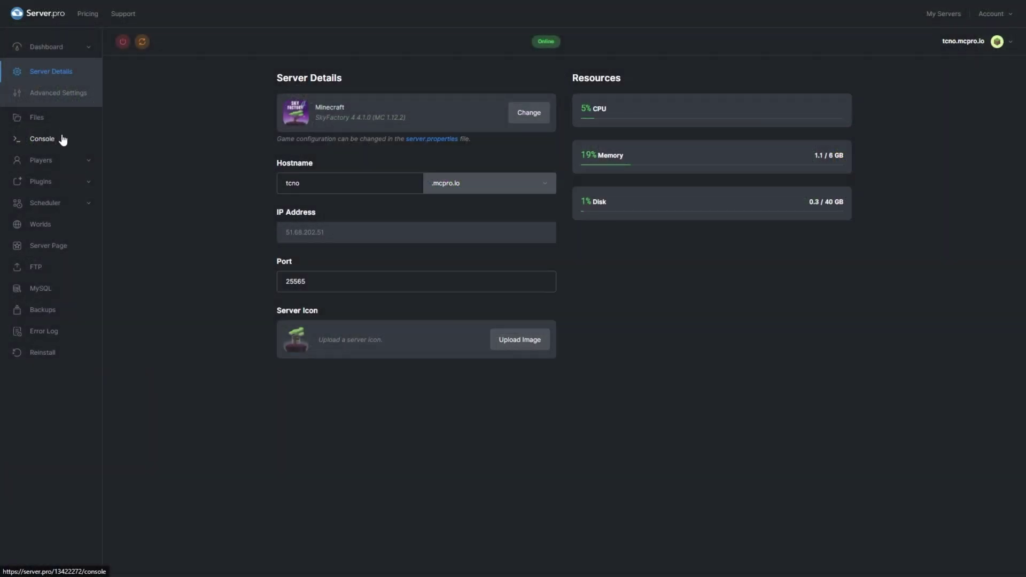
# Op the player from the Server.pro console and start typing a creative gamemode command
pyautogui.click(62, 139)
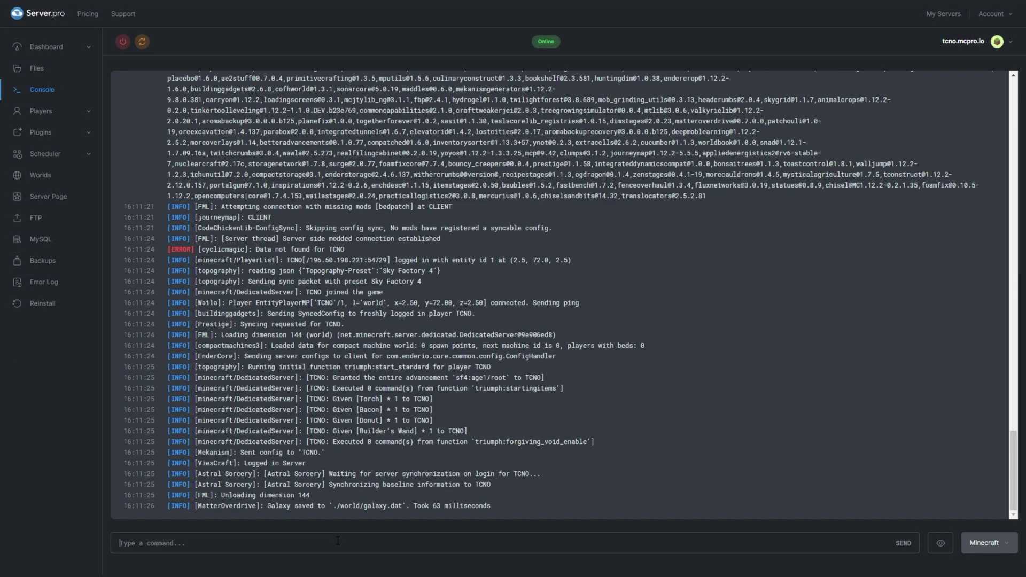
pyautogui.write('op tcno')
pyautogui.press('Return')
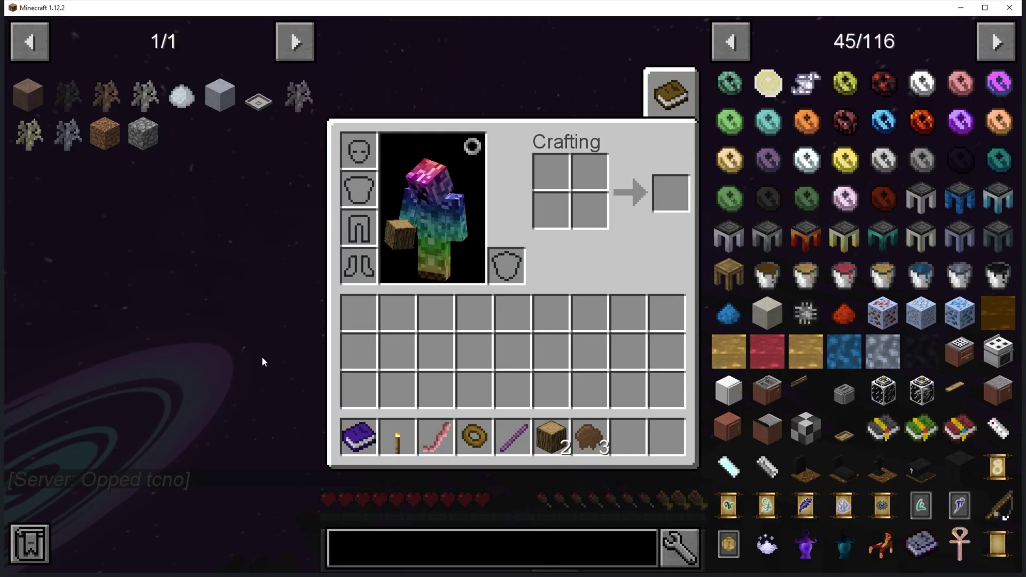
pyautogui.write('e/gam')
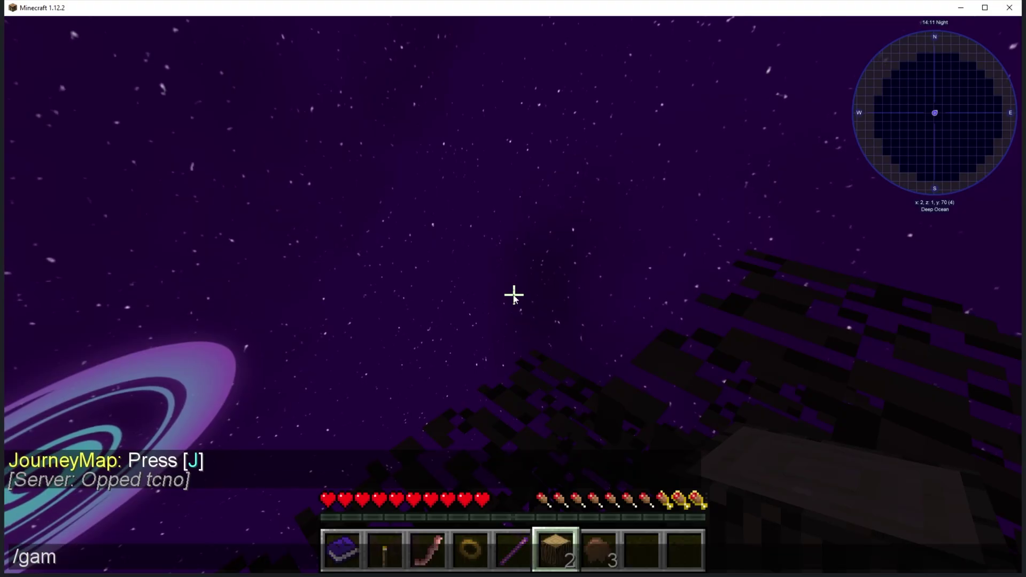
pyautogui.write('emode creative')
# Send /gamemode creative, then browse the full item list in the creative Search Items tab
pyautogui.press('Return')
pyautogui.press('e')
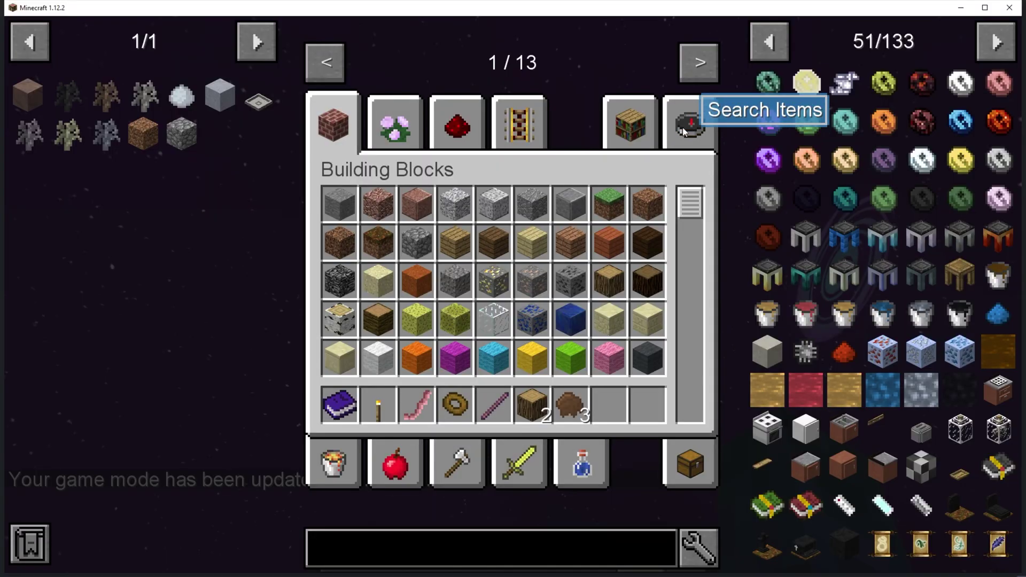
pyautogui.click(685, 131)
pyautogui.moveTo(690, 200); pyautogui.dragTo(679, 340)
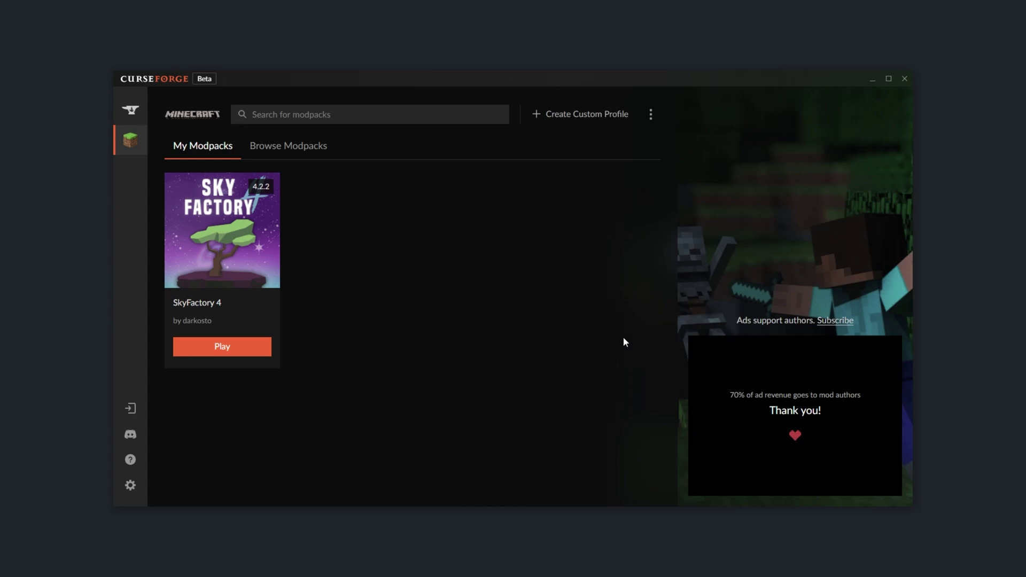
# Switch the SkyFactory 4 profile's version from 4.2.2 to 4.1.0 (Release) and confirm the change
pyautogui.click(266, 263)
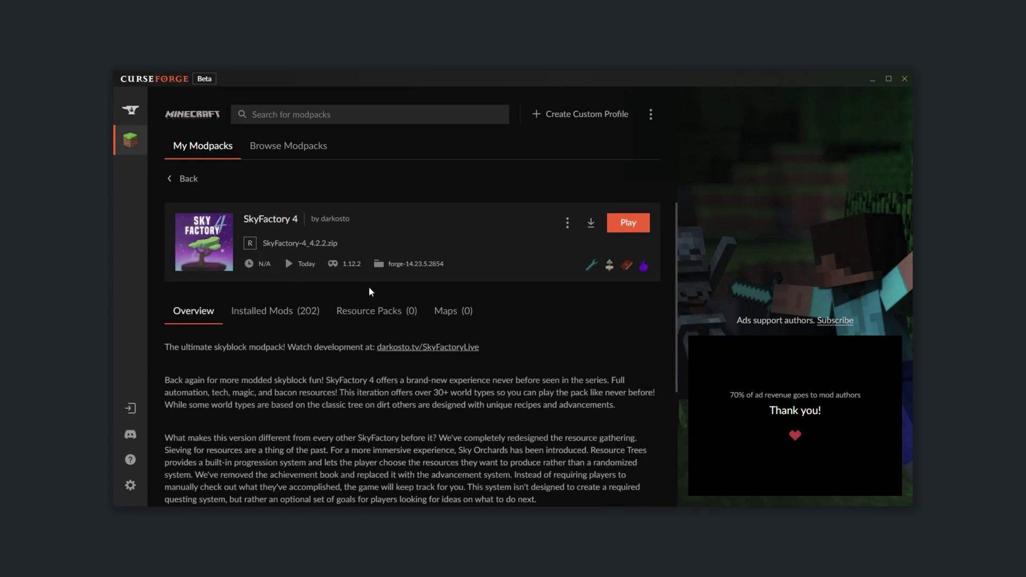
pyautogui.click(568, 224)
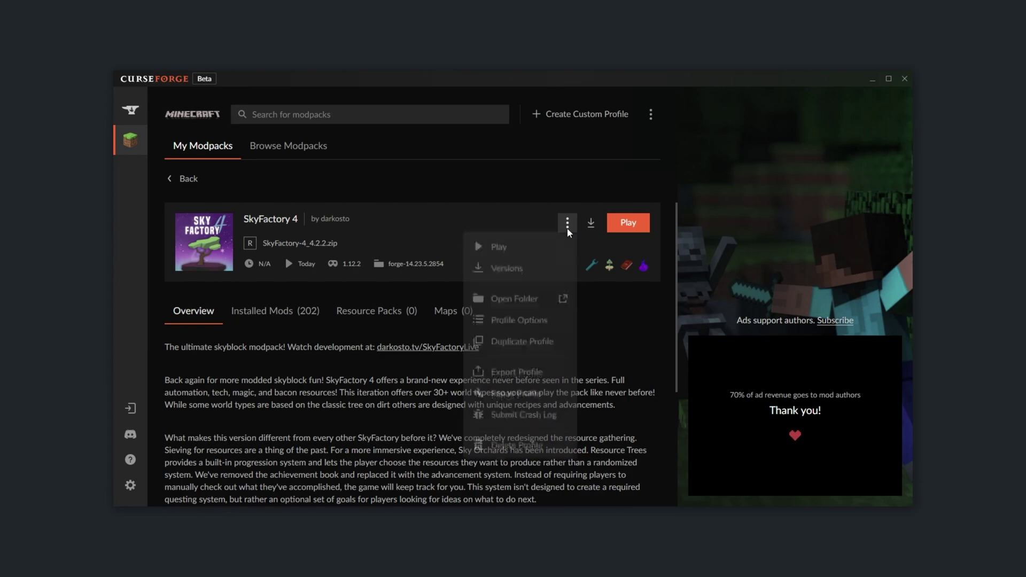
pyautogui.click(541, 271)
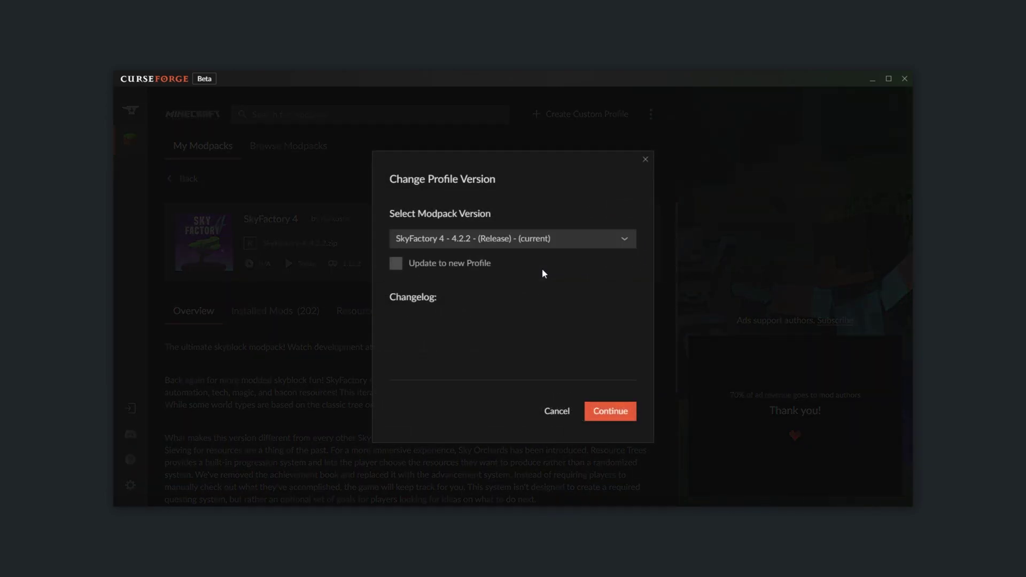
pyautogui.click(533, 238)
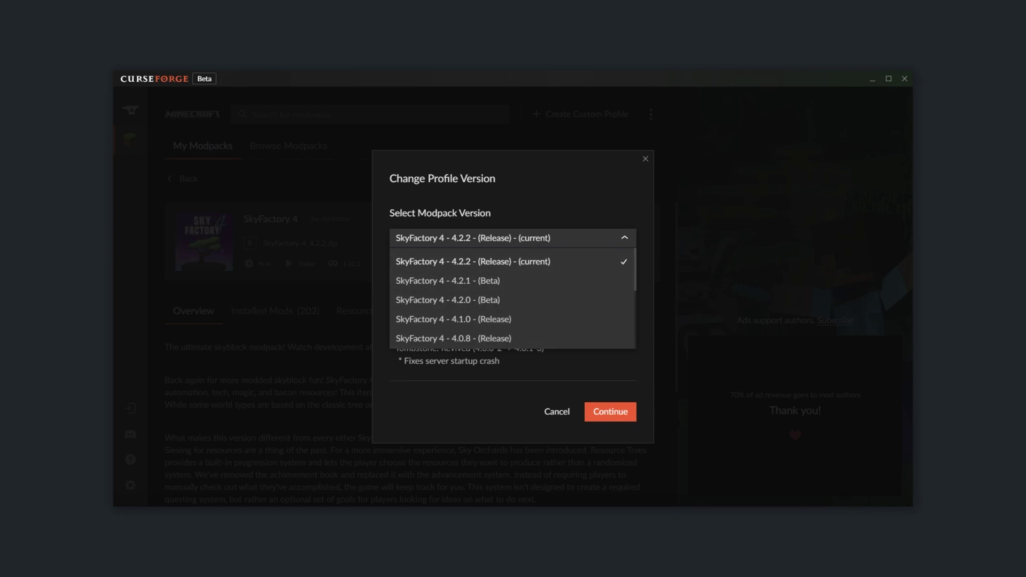
pyautogui.click(481, 319)
pyautogui.click(611, 467)
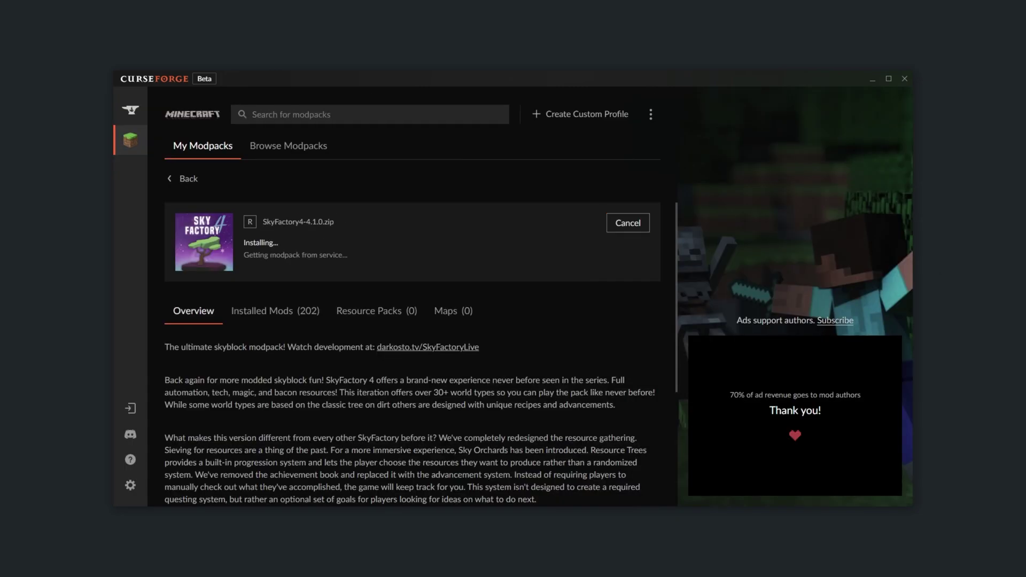